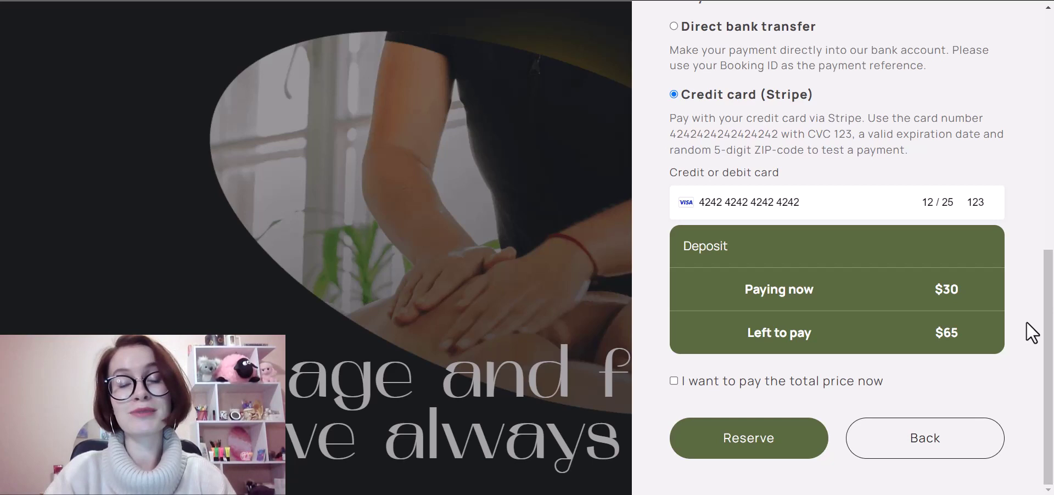
Step: Reserve the booking by Stripe card, paying the $30 deposit now with $65 left
{"action": "left_click", "coordinate": [775, 456]}
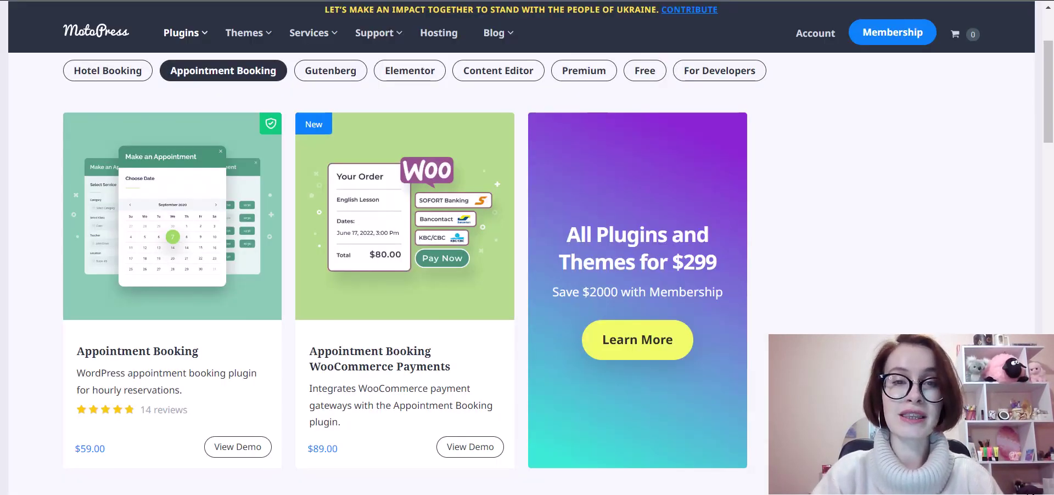
Step: Open the $89 Appointment Booking WooCommerce Payments add-on page
{"action": "left_click", "coordinate": [390, 372]}
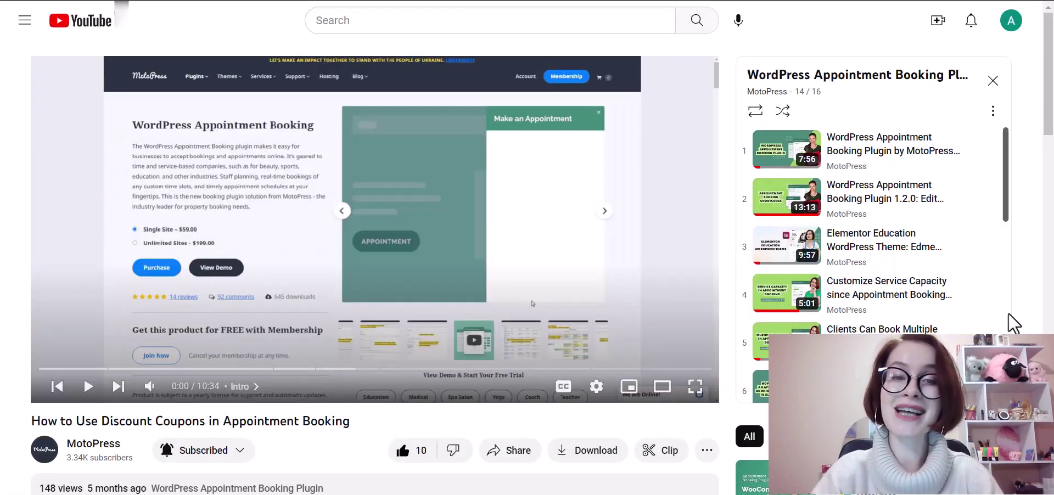
{"action": "left_click_drag", "start_coordinate": [1007, 219], "coordinate": [1026, 395]}
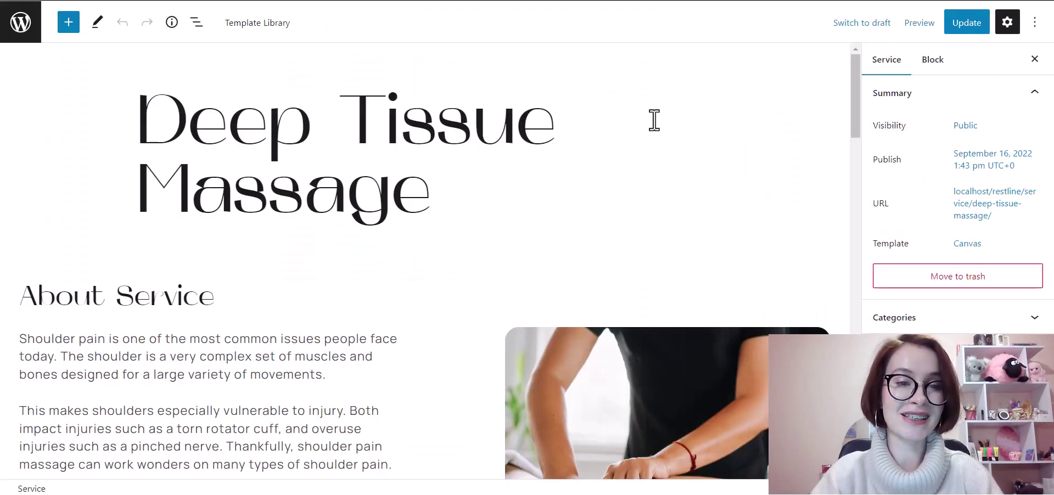
Step: Scroll to Deep Tissue Massage's Deposit Settings and view the available deposit types
{"action": "scroll", "coordinate": [652, 118], "scroll_direction": "down", "scroll_amount": 8}
{"action": "scroll", "coordinate": [674, 172], "scroll_direction": "down", "scroll_amount": 12}
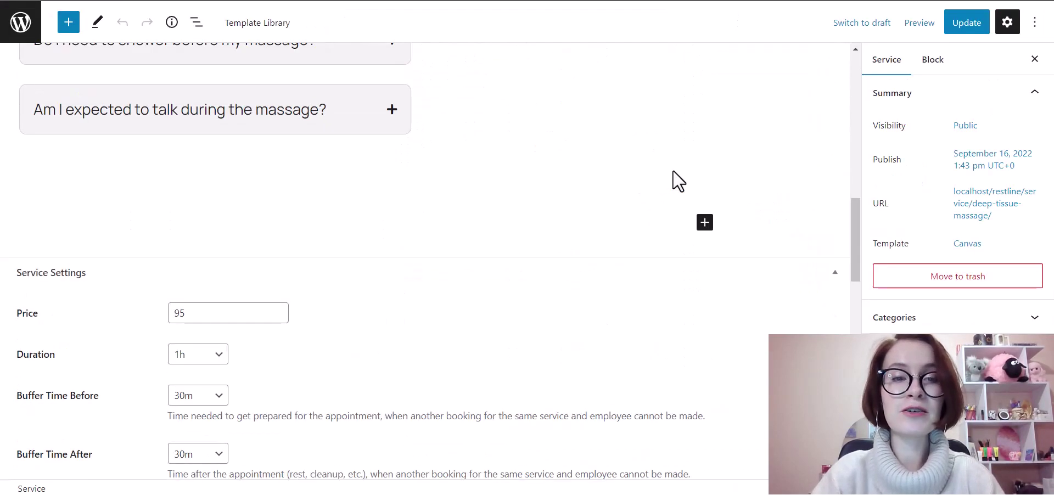
{"action": "scroll", "coordinate": [672, 171], "scroll_direction": "down", "scroll_amount": 9}
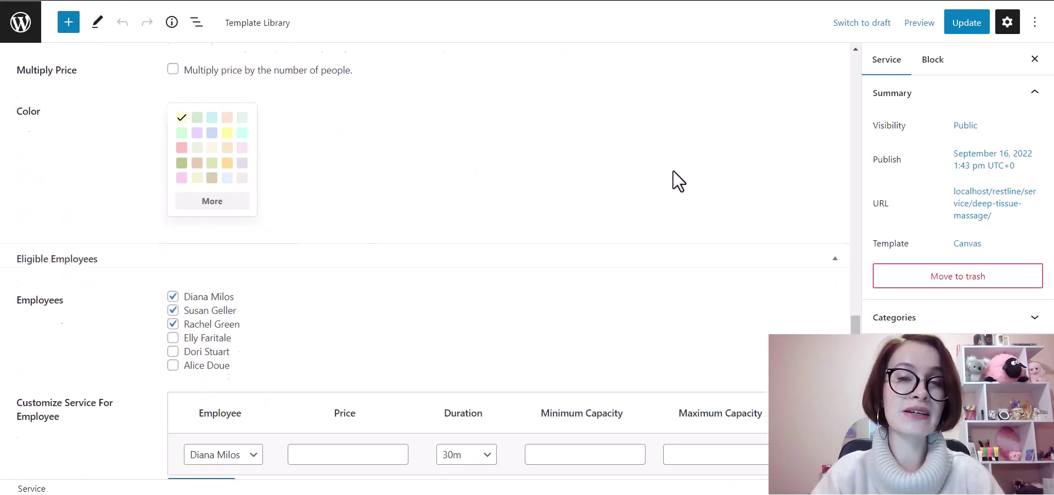
{"action": "scroll", "coordinate": [673, 176], "scroll_direction": "down", "scroll_amount": 2}
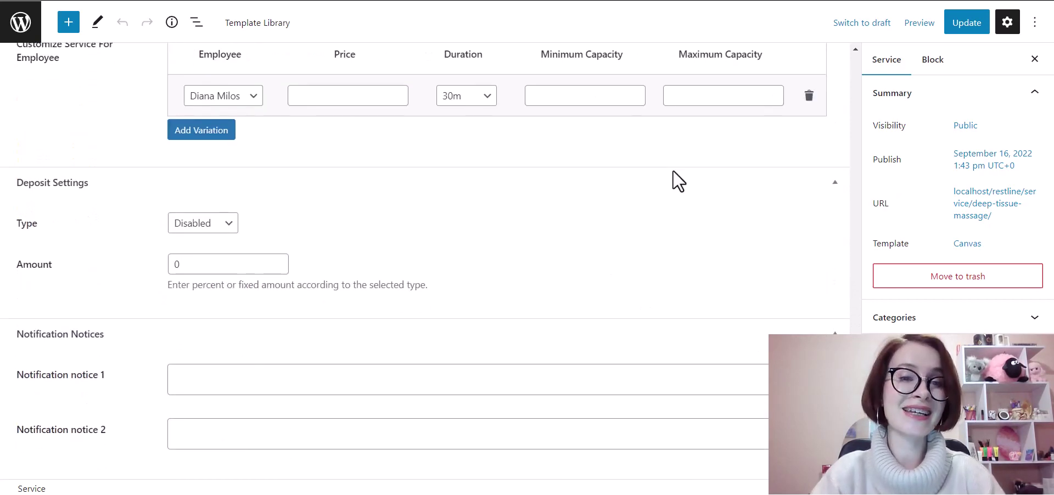
{"action": "left_click", "coordinate": [229, 226]}
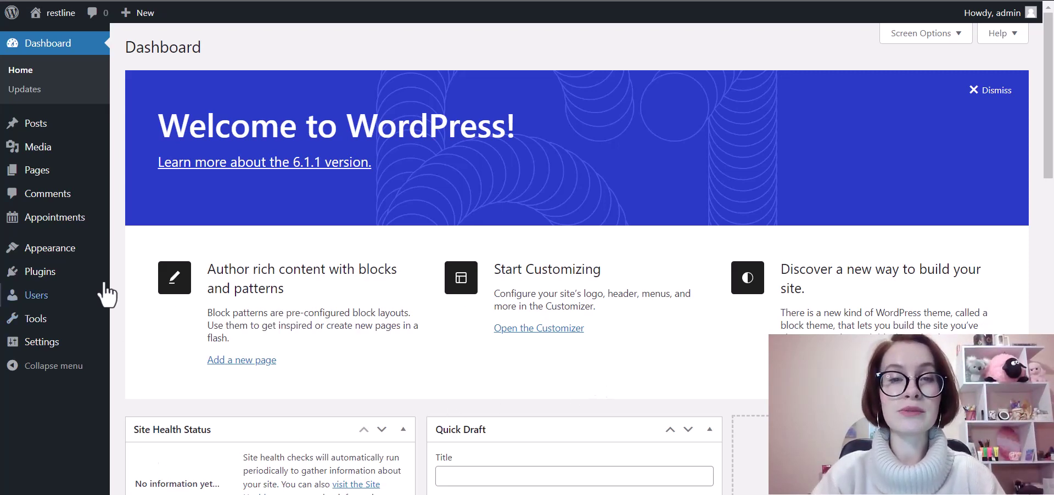
Step: Open Deep Tissue Massage for editing from the Appointments Services list
{"action": "left_click", "coordinate": [73, 225]}
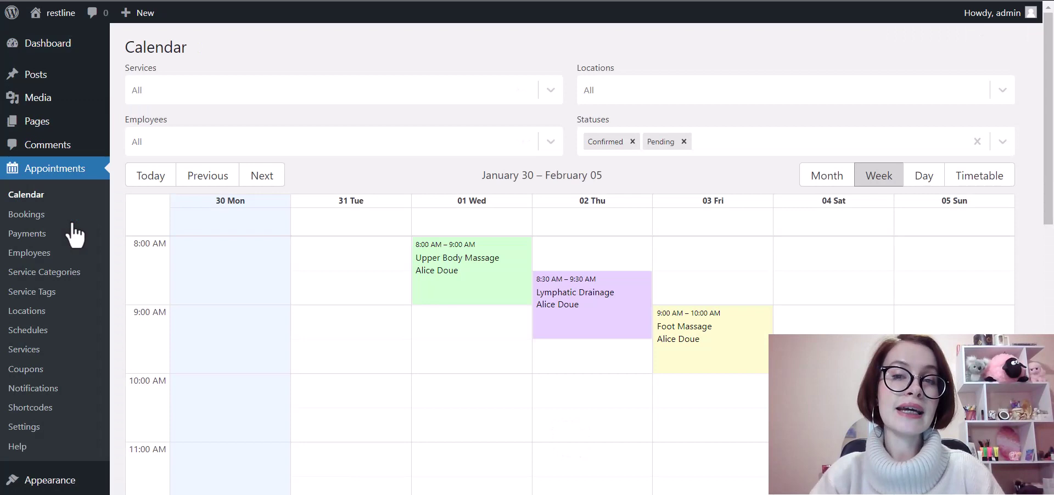
{"action": "left_click", "coordinate": [25, 360]}
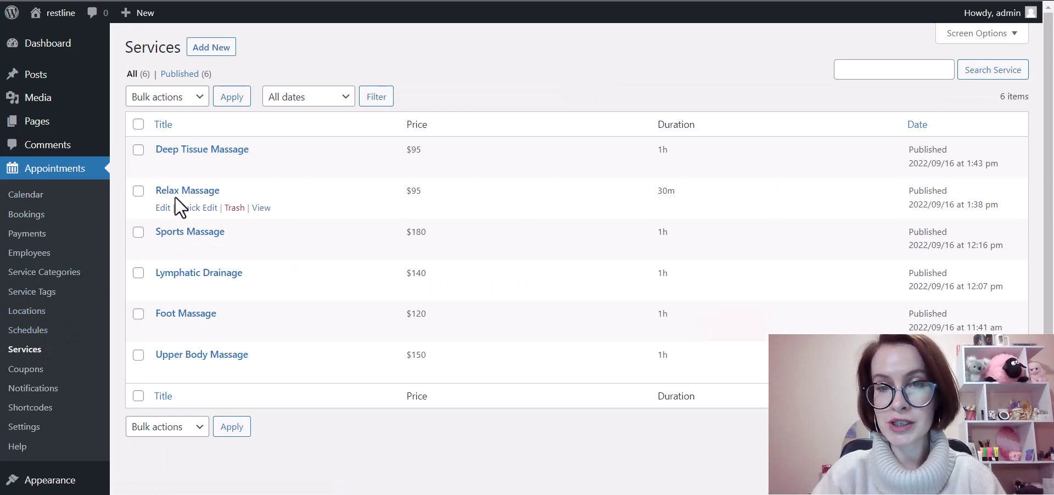
{"action": "mouse_move", "coordinate": [162, 170]}
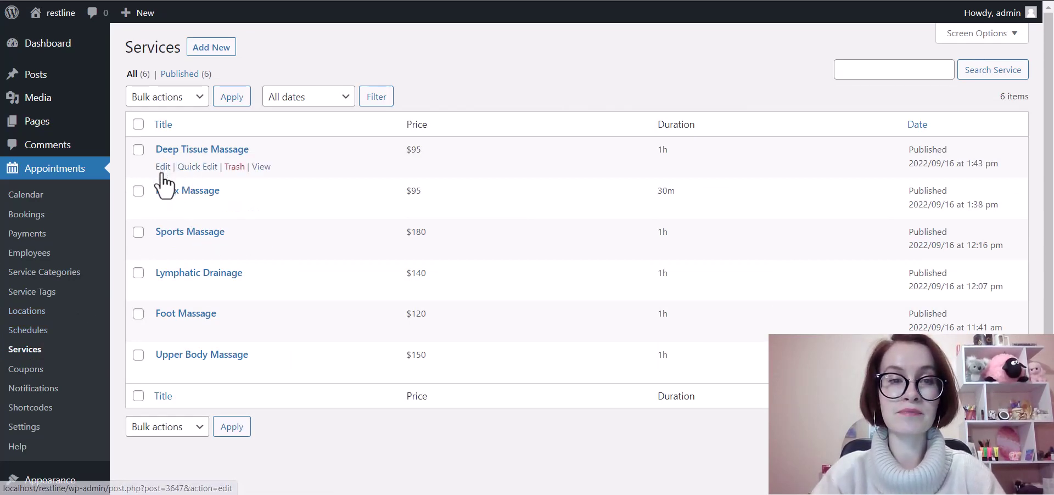
{"action": "left_click", "coordinate": [161, 171]}
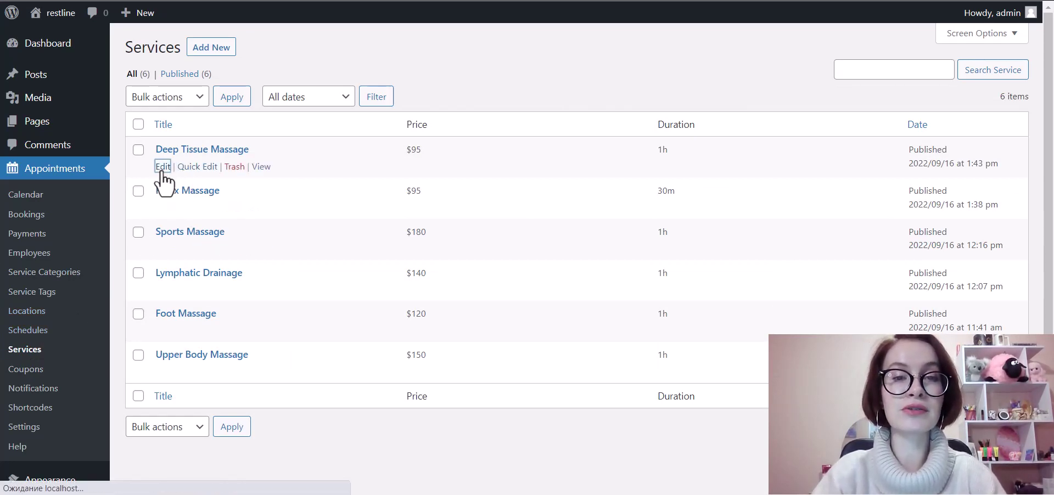
Step: Set Deep Tissue Massage's deposit Type to Fixed with Amount 30 and update the service
{"action": "scroll", "coordinate": [673, 171], "scroll_direction": "down", "scroll_amount": 20}
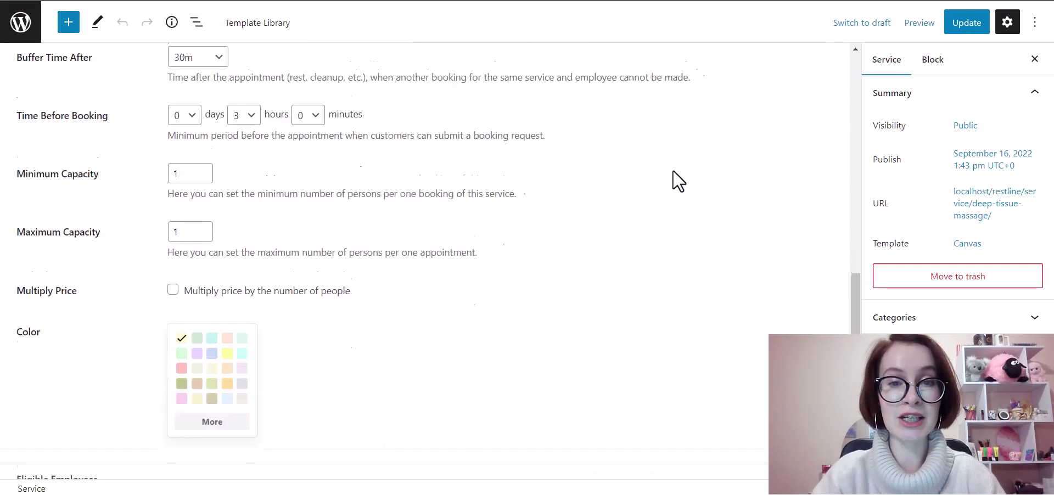
{"action": "scroll", "coordinate": [678, 181], "scroll_direction": "down", "scroll_amount": 10}
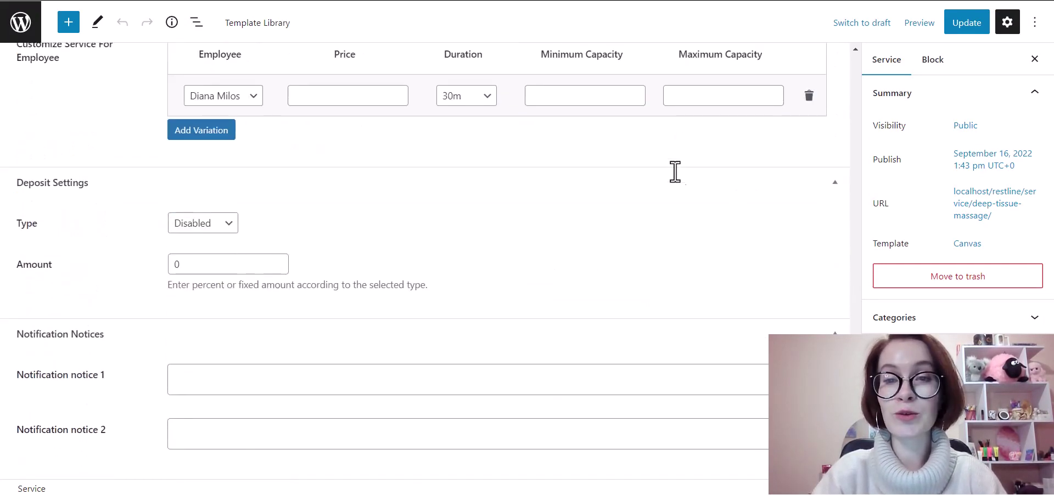
{"action": "left_click", "coordinate": [226, 224]}
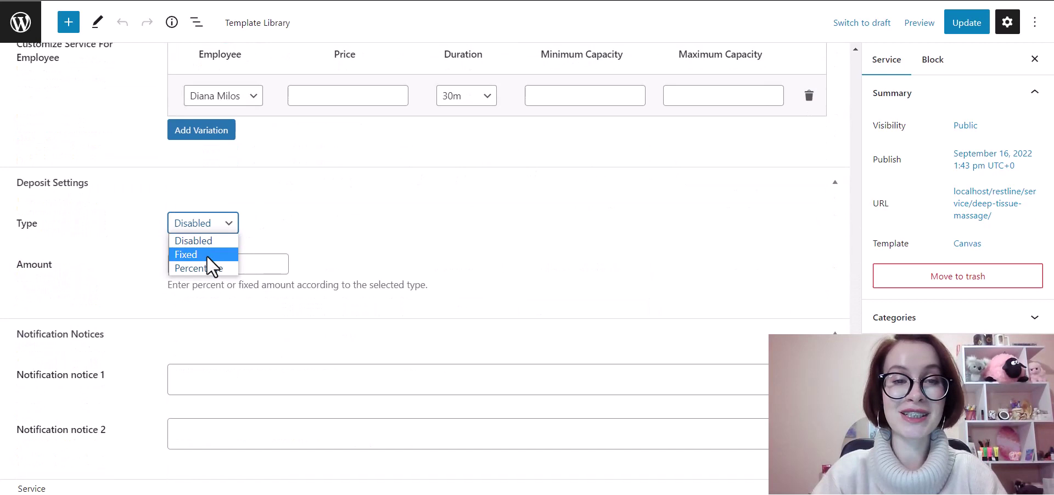
{"action": "left_click", "coordinate": [206, 256]}
{"action": "left_click_drag", "start_coordinate": [196, 264], "coordinate": [170, 270]}
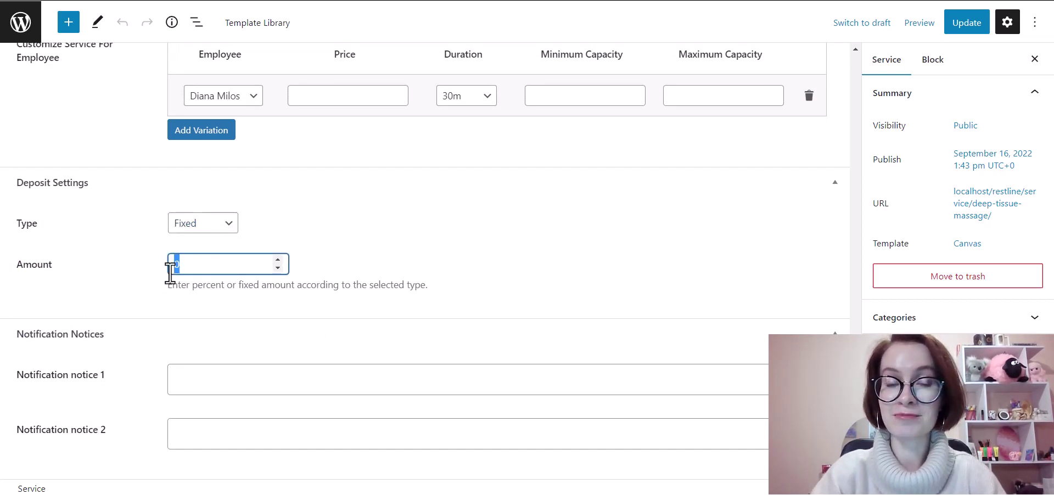
{"action": "type", "text": "30"}
{"action": "left_click", "coordinate": [336, 275]}
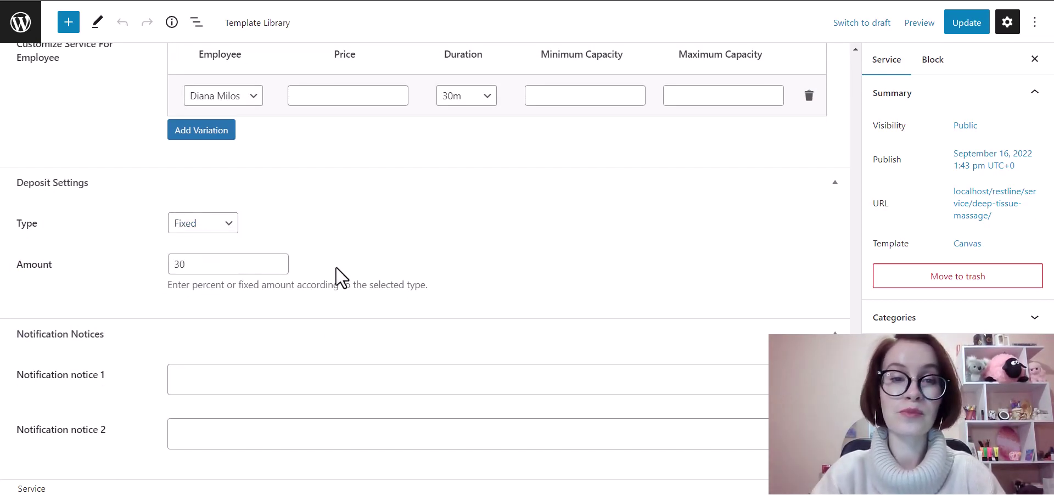
{"action": "left_click", "coordinate": [985, 26]}
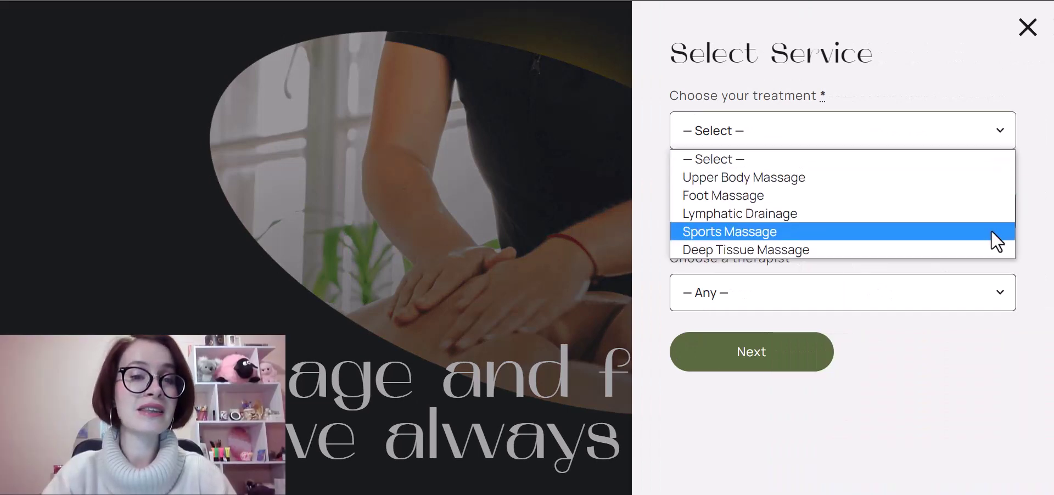
Step: Book Deep Tissue Massage on an early February 2023 day at 5:30 pm and continue to checkout
{"action": "left_click", "coordinate": [992, 248]}
{"action": "left_click", "coordinate": [753, 354]}
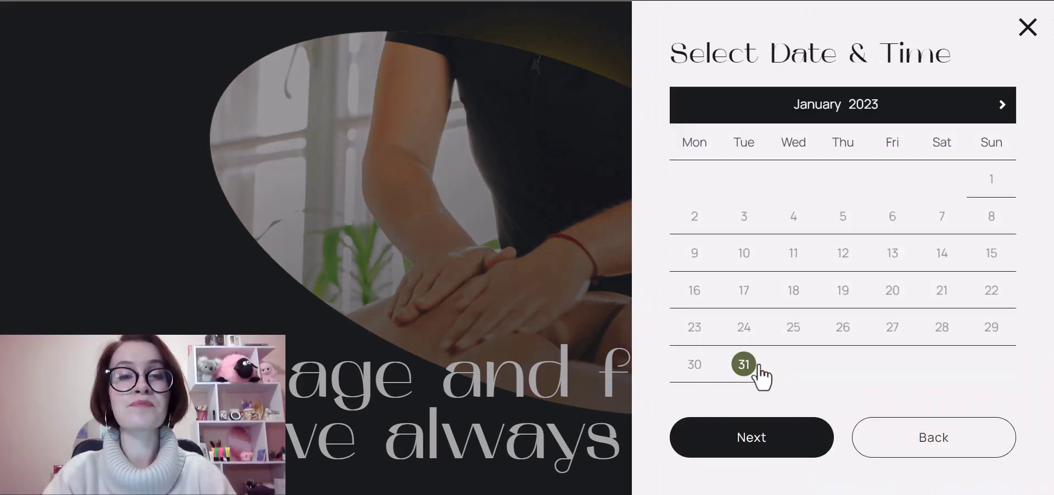
{"action": "left_click", "coordinate": [1002, 104]}
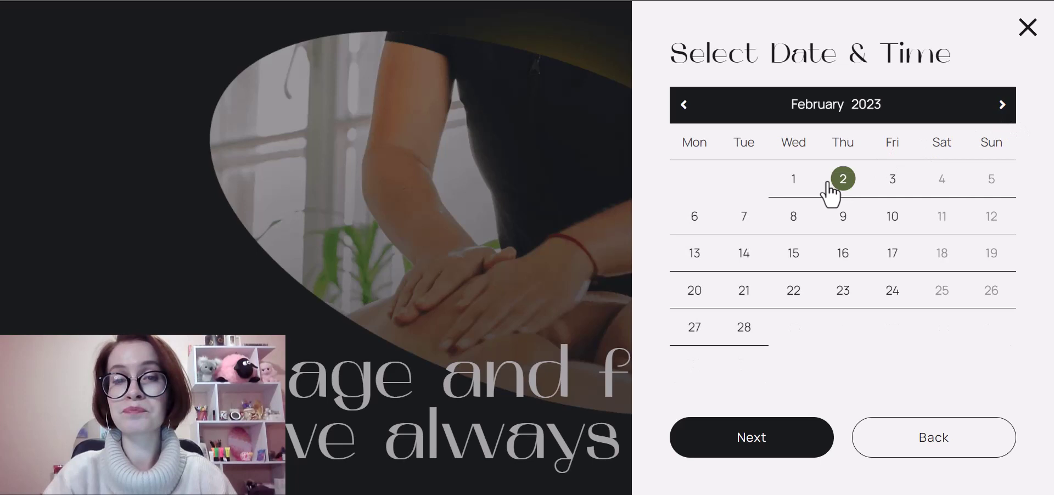
{"action": "left_click", "coordinate": [793, 179]}
{"action": "scroll", "coordinate": [1009, 400], "scroll_direction": "down", "scroll_amount": 7}
{"action": "left_click", "coordinate": [838, 345]}
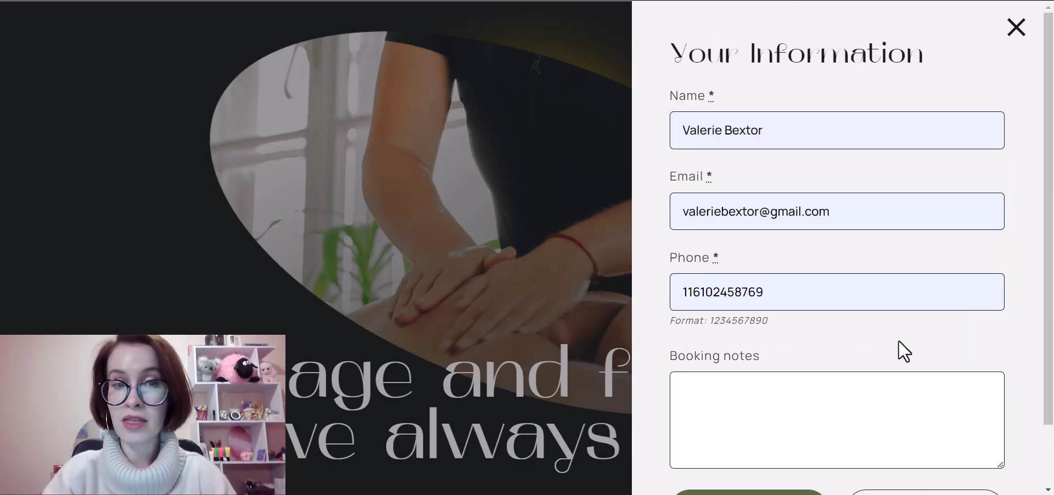
{"action": "scroll", "coordinate": [1017, 373], "scroll_direction": "down", "scroll_amount": 1}
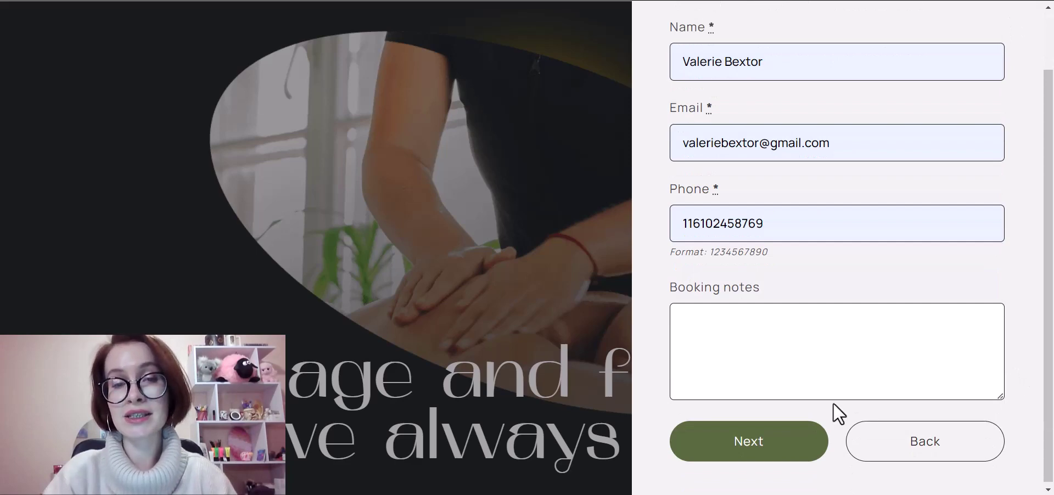
{"action": "left_click", "coordinate": [790, 441]}
Step: Accept the terms, pay by Credit card (Stripe) with the test card details, and submit the deposit reservation
{"action": "left_click", "coordinate": [713, 327]}
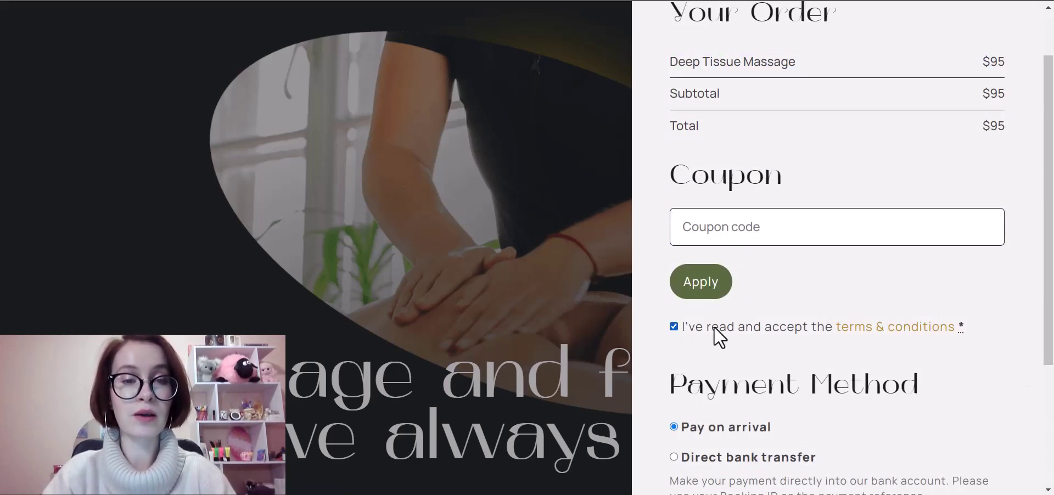
{"action": "scroll", "coordinate": [999, 384], "scroll_direction": "down", "scroll_amount": 3}
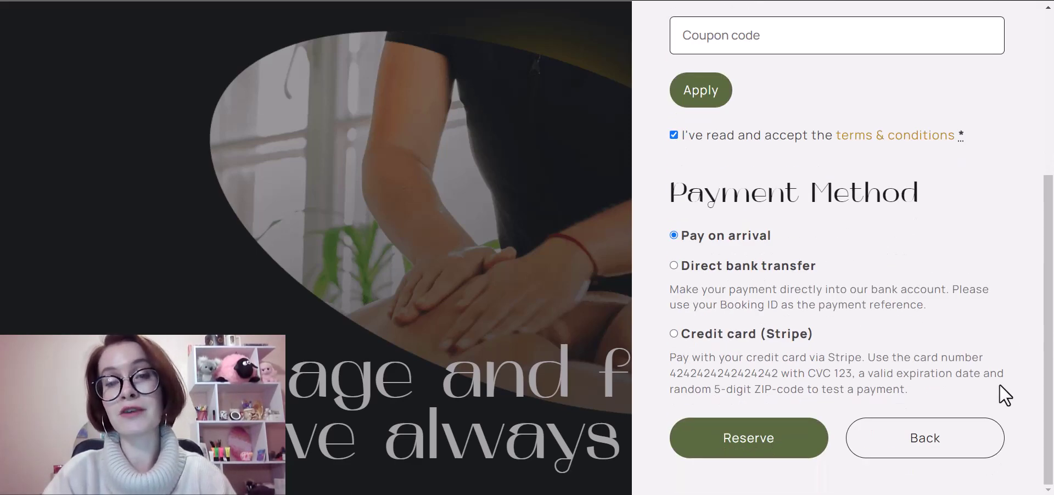
{"action": "left_click", "coordinate": [674, 334]}
{"action": "scroll", "coordinate": [1016, 370], "scroll_direction": "down", "scroll_amount": 3}
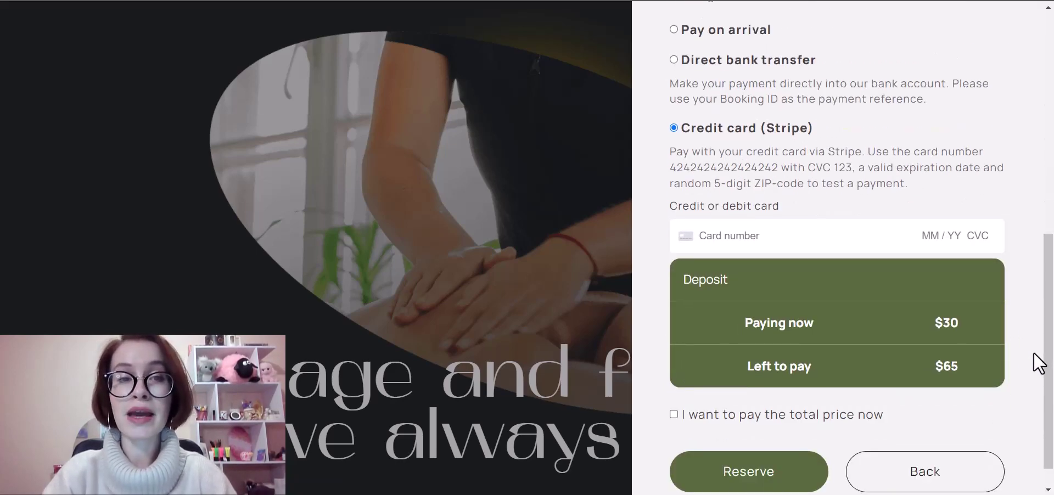
{"action": "left_click", "coordinate": [927, 236]}
{"action": "key", "text": "ctrl+v"}
{"action": "type", "text": "12 / 25 "}
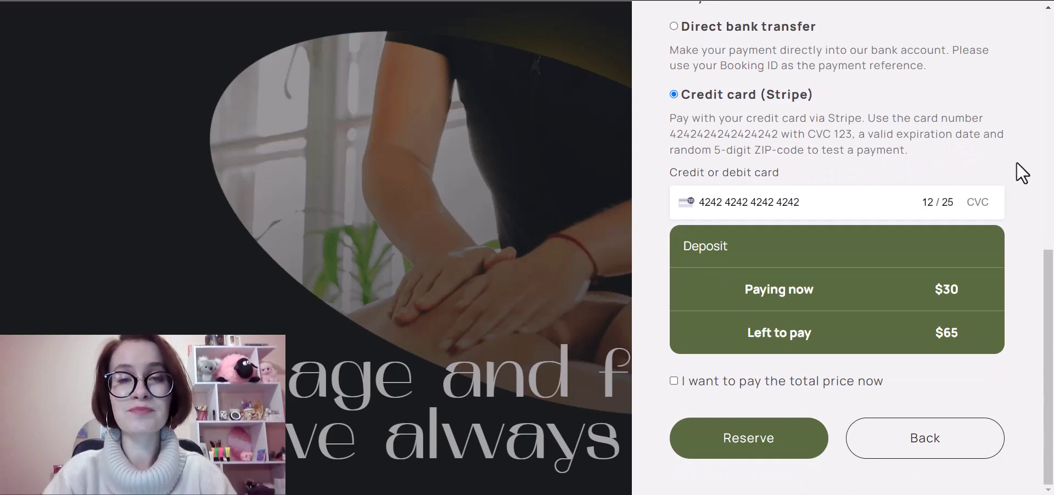
{"action": "type", "text": "123"}
{"action": "left_click", "coordinate": [776, 446]}
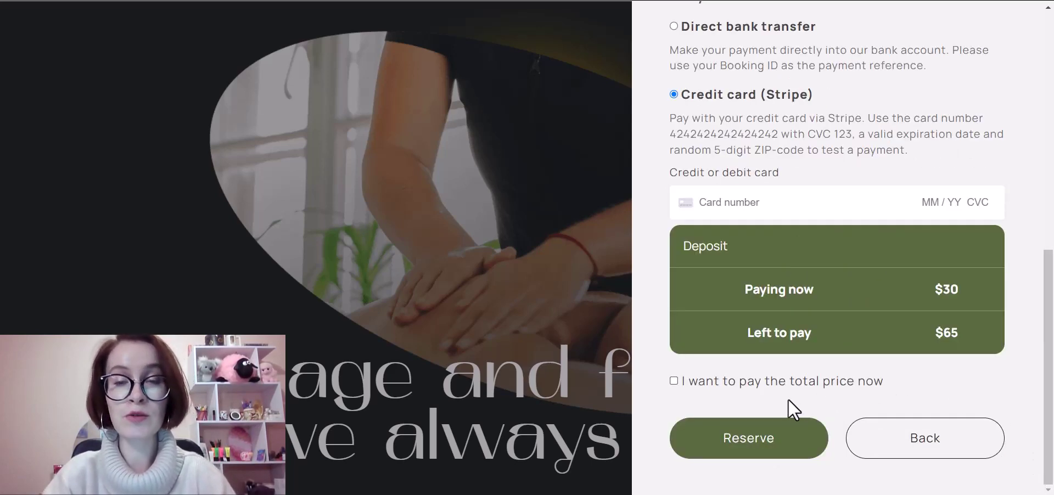
Step: Switch to paying the full price and re-enter the test card number, expiry and CVC
{"action": "left_click", "coordinate": [672, 382]}
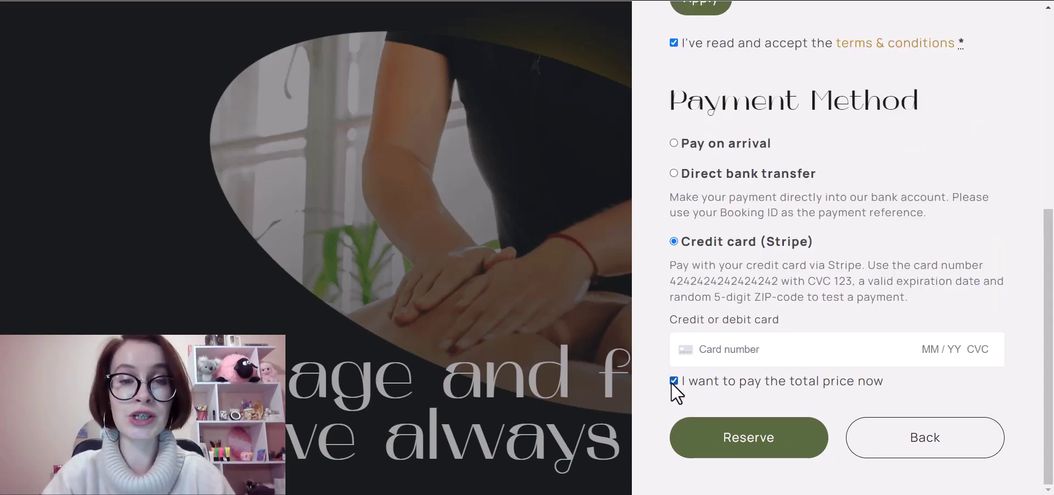
{"action": "right_click", "coordinate": [732, 349]}
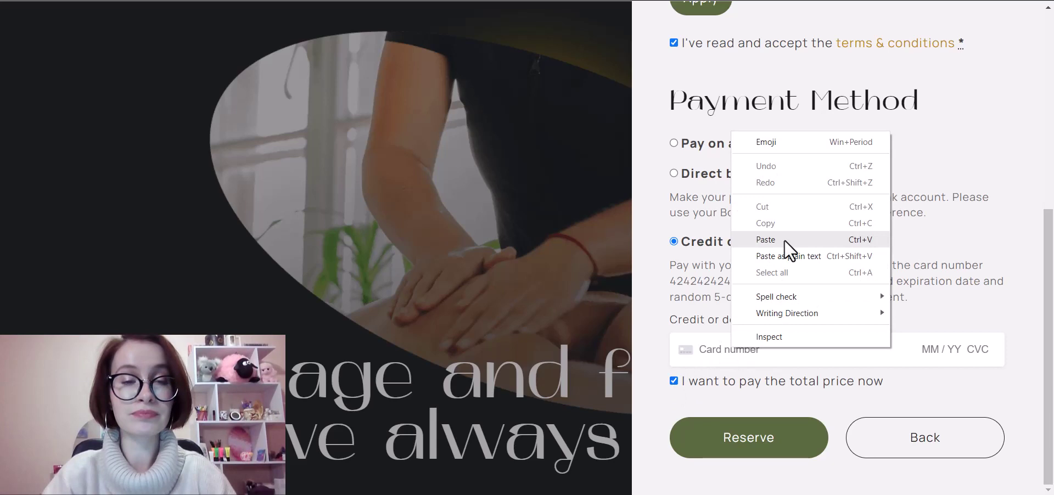
{"action": "left_click", "coordinate": [785, 241]}
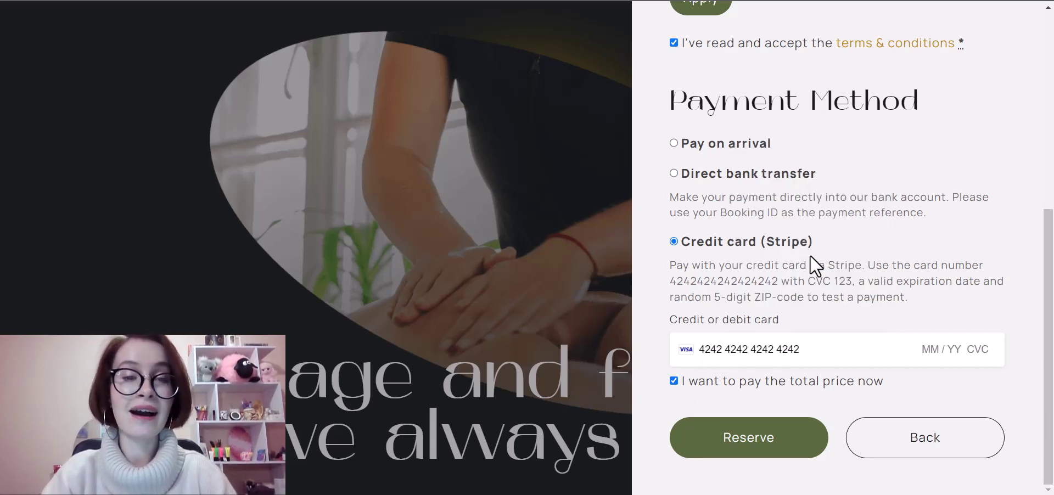
{"action": "type", "text": "12 / 25 123"}
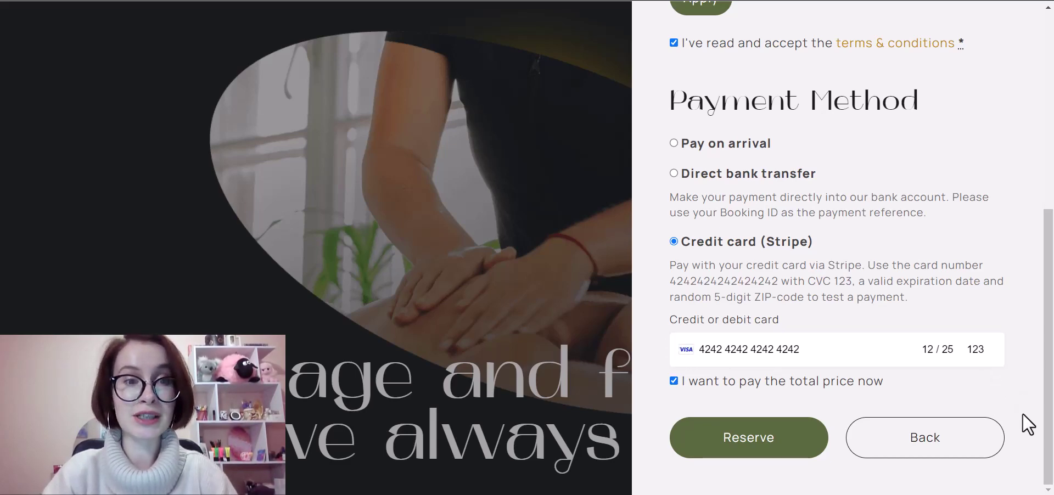
Step: Submit the reservation, then open the Deep Tissue Massage booking and scroll to its payment details
{"action": "left_click", "coordinate": [807, 438]}
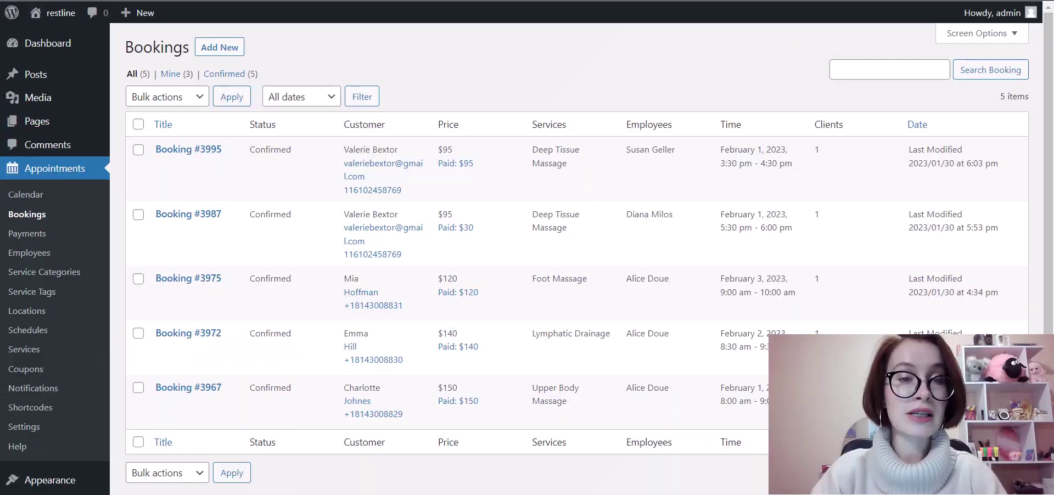
{"action": "mouse_move", "coordinate": [200, 247]}
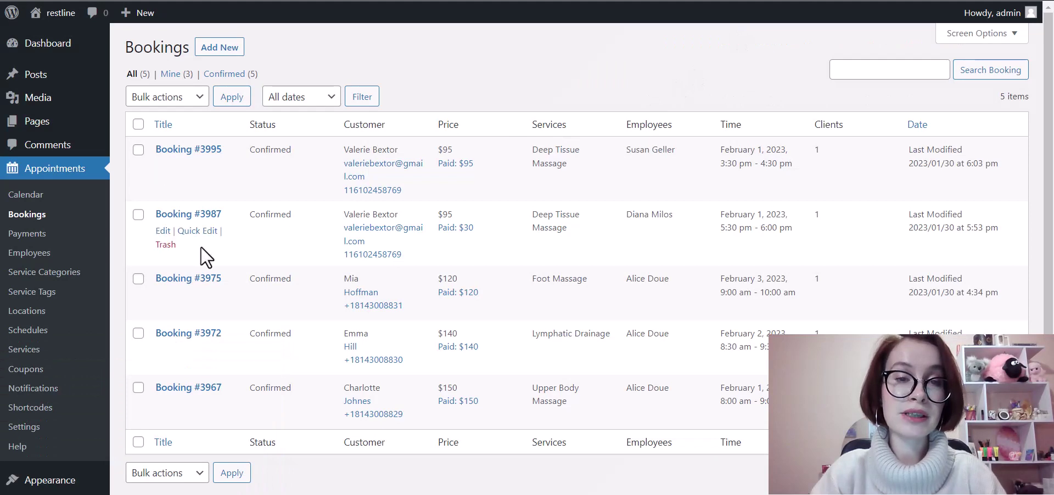
{"action": "left_click", "coordinate": [163, 232]}
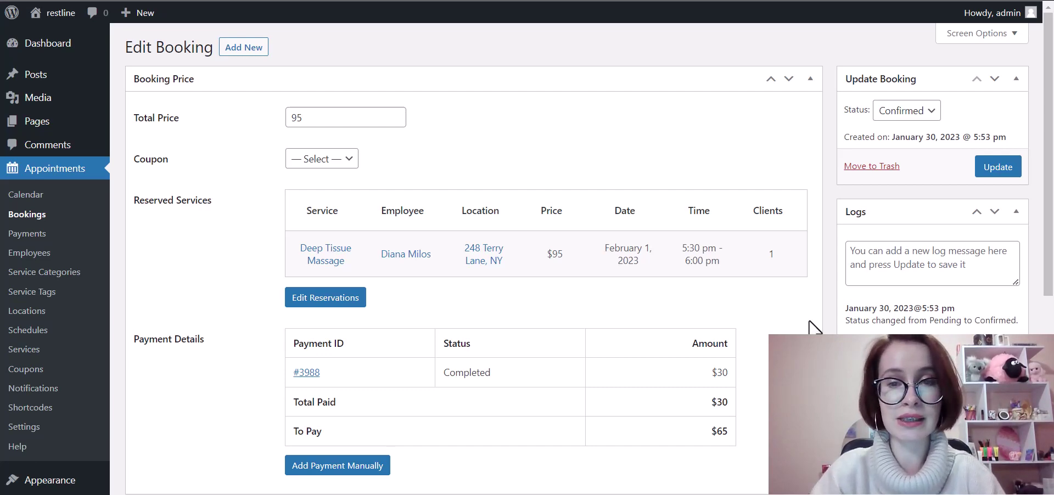
{"action": "scroll", "coordinate": [815, 328], "scroll_direction": "down", "scroll_amount": 1}
{"action": "scroll", "coordinate": [809, 324], "scroll_direction": "down", "scroll_amount": 2}
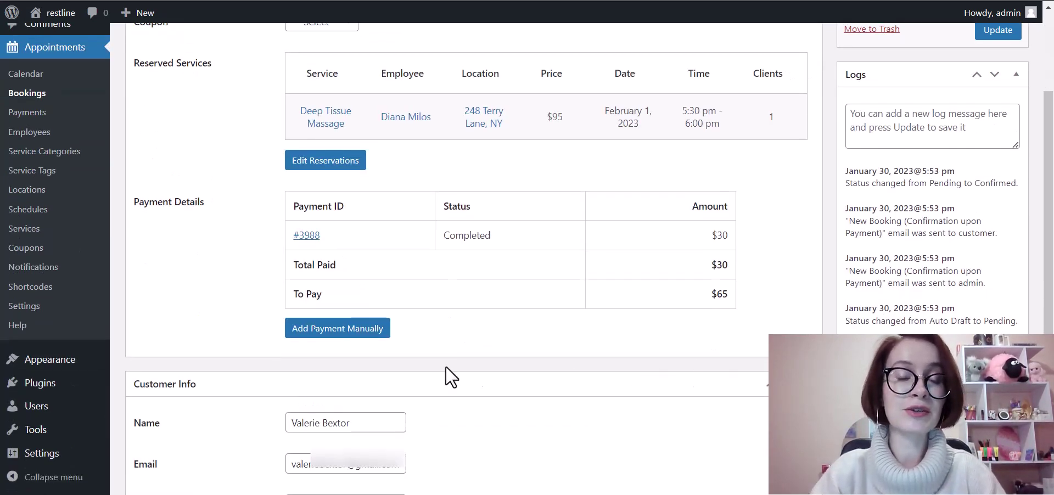
Step: Add a manual $65 Direct Bank Transfer payment to Booking #3987
{"action": "left_click", "coordinate": [336, 331]}
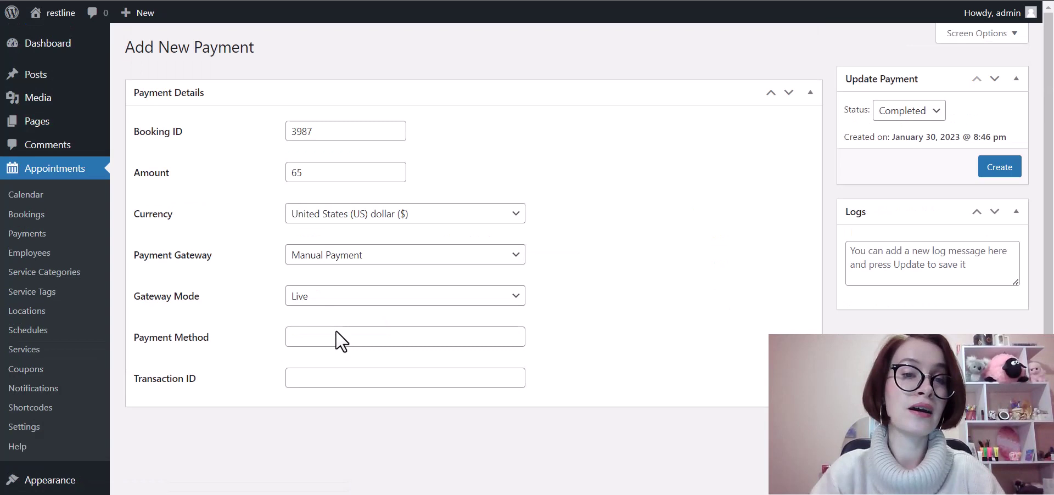
{"action": "left_click", "coordinate": [515, 256]}
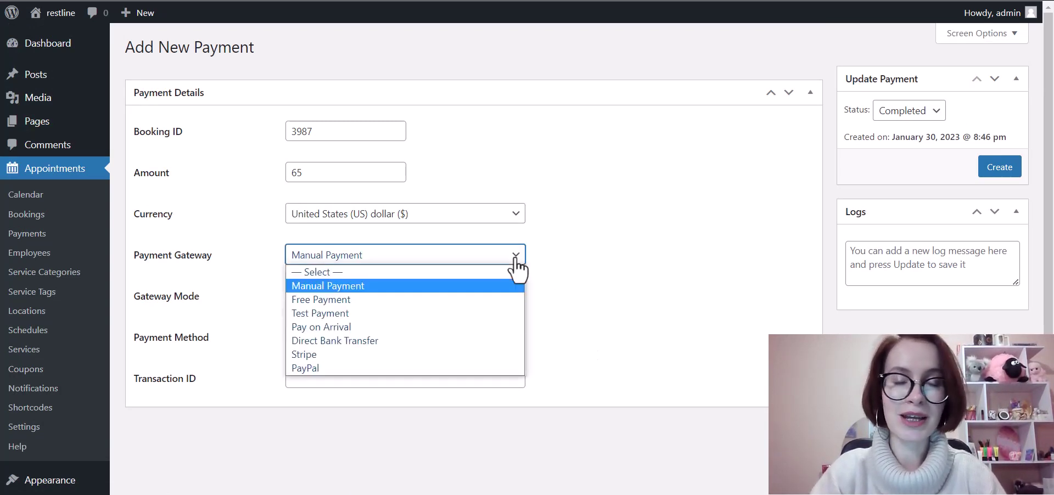
{"action": "left_click", "coordinate": [489, 341]}
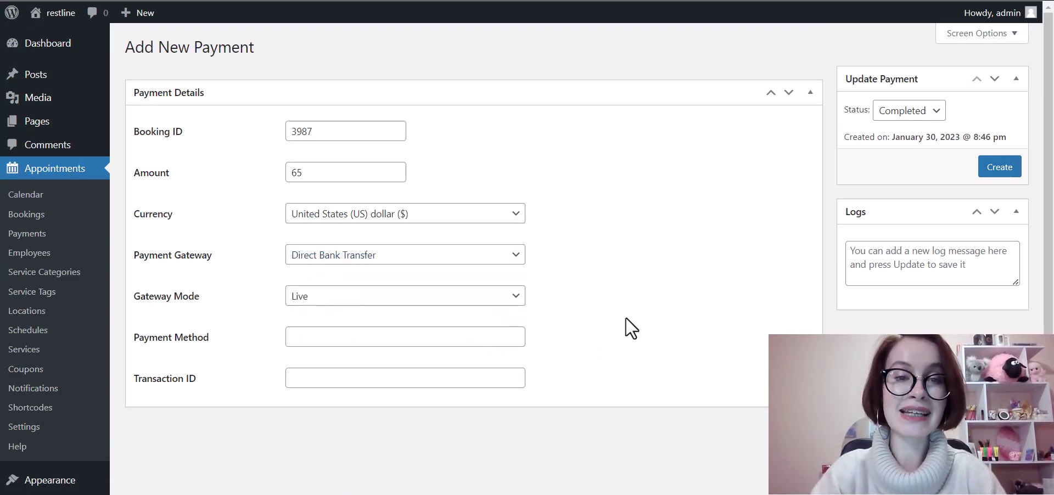
{"action": "left_click", "coordinate": [999, 167]}
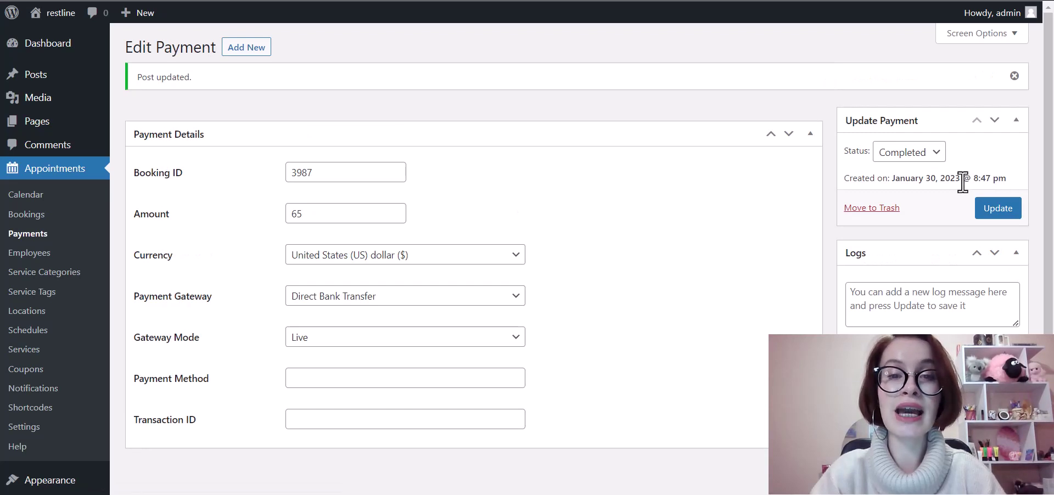
Step: Reopen Booking #3987 from the Bookings list to confirm its payments
{"action": "left_click", "coordinate": [40, 218]}
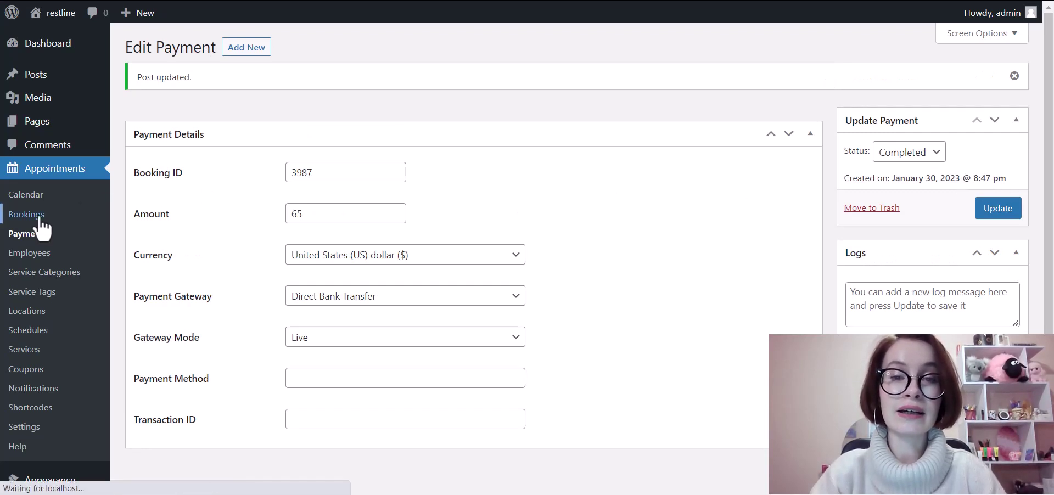
{"action": "left_click", "coordinate": [163, 232]}
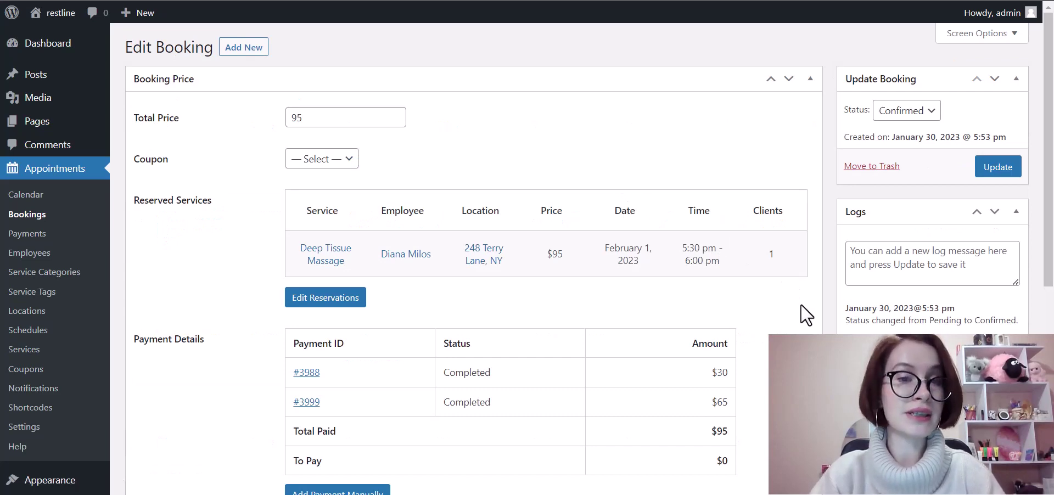
{"action": "scroll", "coordinate": [802, 305], "scroll_direction": "down", "scroll_amount": 1}
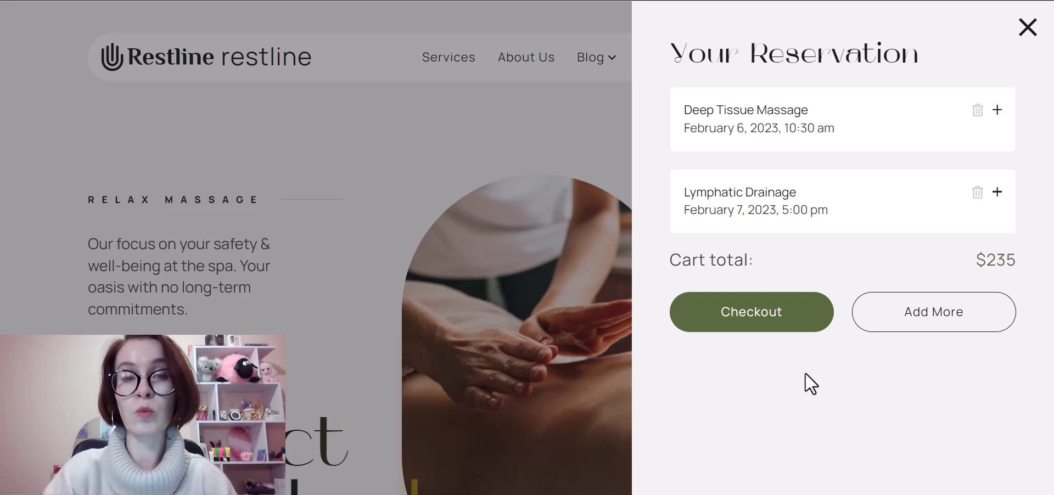
Step: Check out the two-service cart by Credit card (Stripe) and reserve with the deposit
{"action": "left_click", "coordinate": [765, 336]}
{"action": "left_click", "coordinate": [763, 446]}
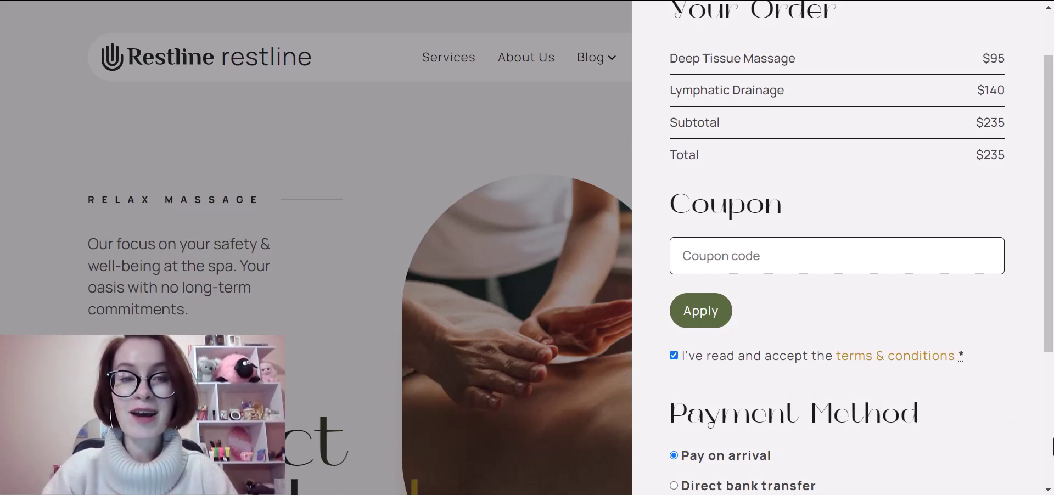
{"action": "scroll", "coordinate": [1051, 446], "scroll_direction": "down", "scroll_amount": 4}
{"action": "left_click", "coordinate": [674, 334]}
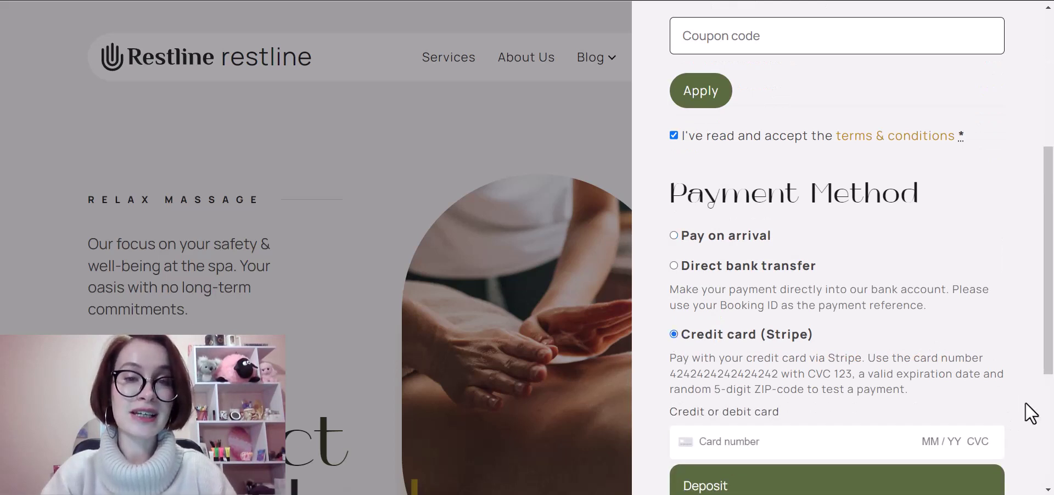
{"action": "scroll", "coordinate": [1030, 413], "scroll_direction": "down", "scroll_amount": 4}
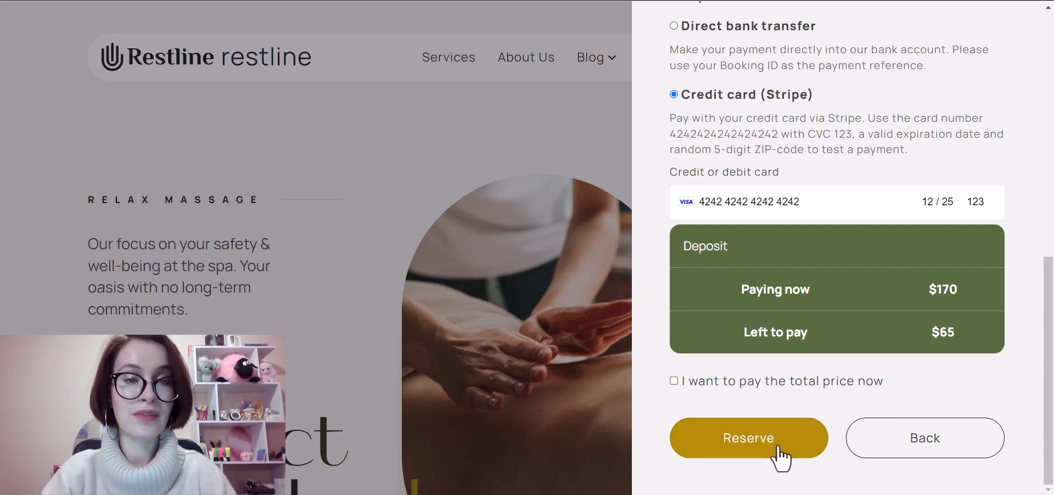
{"action": "left_click", "coordinate": [778, 448]}
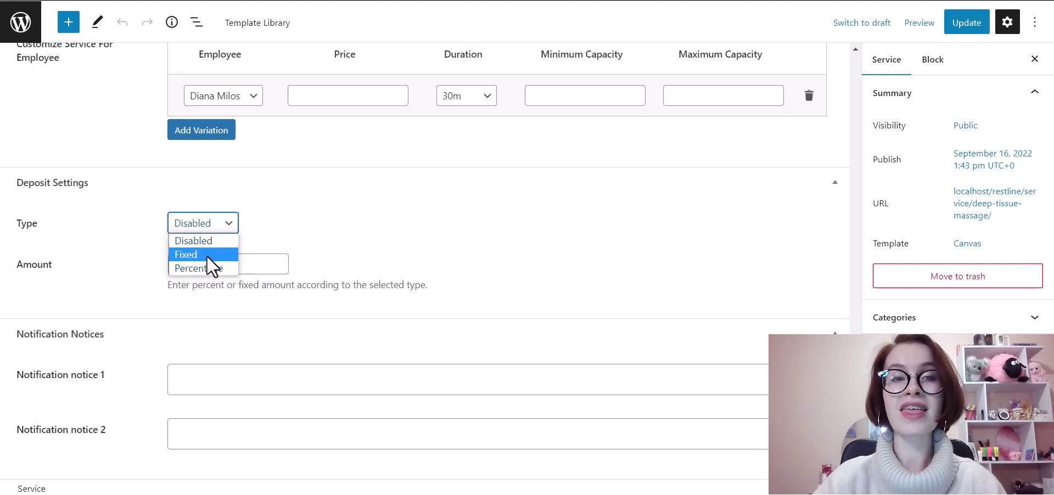
Step: Change the Deep Tissue Massage deposit to a Fixed amount of 30 and update the service
{"action": "left_click", "coordinate": [208, 256]}
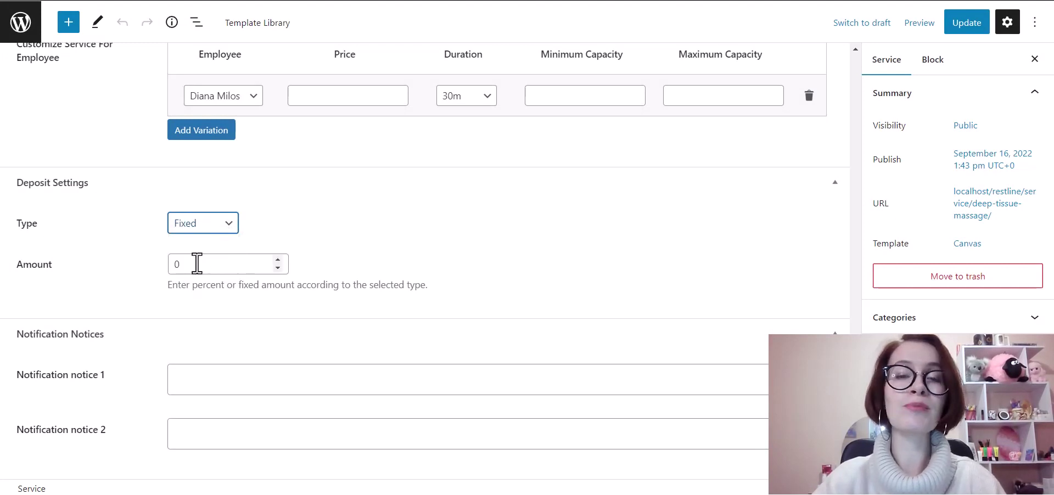
{"action": "left_click_drag", "start_coordinate": [195, 264], "coordinate": [170, 272]}
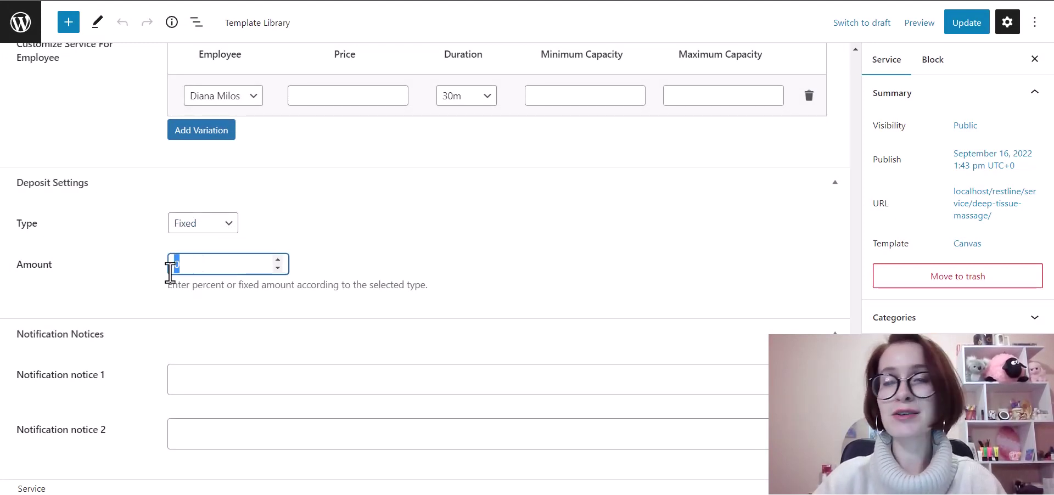
{"action": "type", "text": "3"}
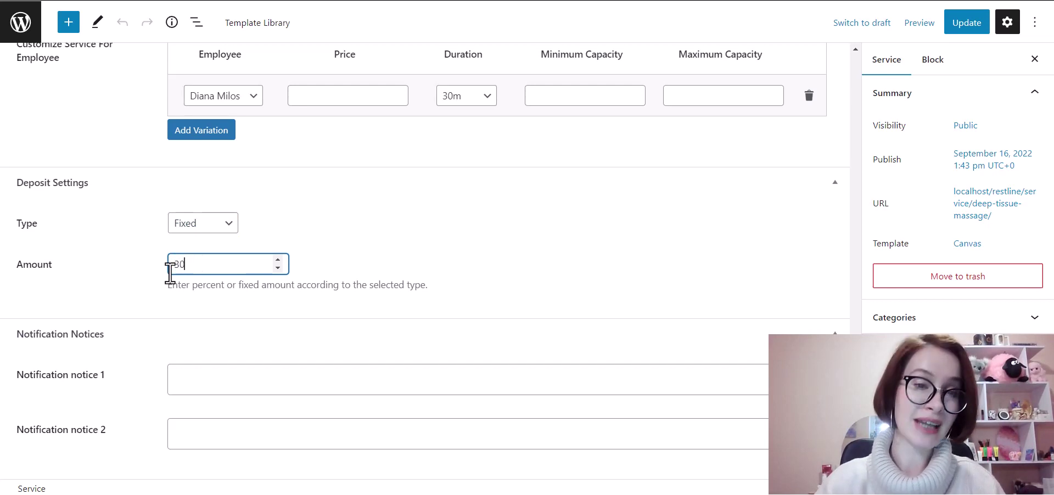
{"action": "left_click", "coordinate": [336, 267]}
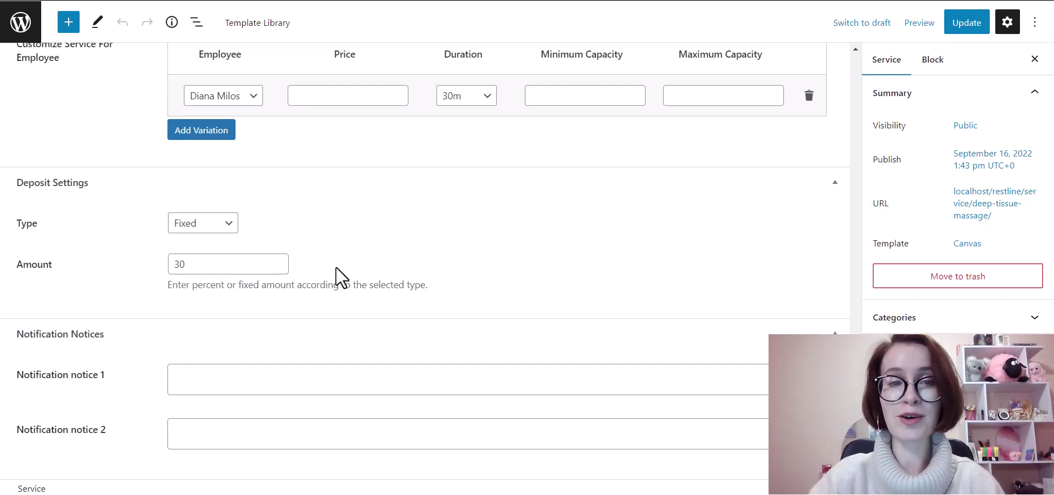
{"action": "left_click", "coordinate": [980, 30]}
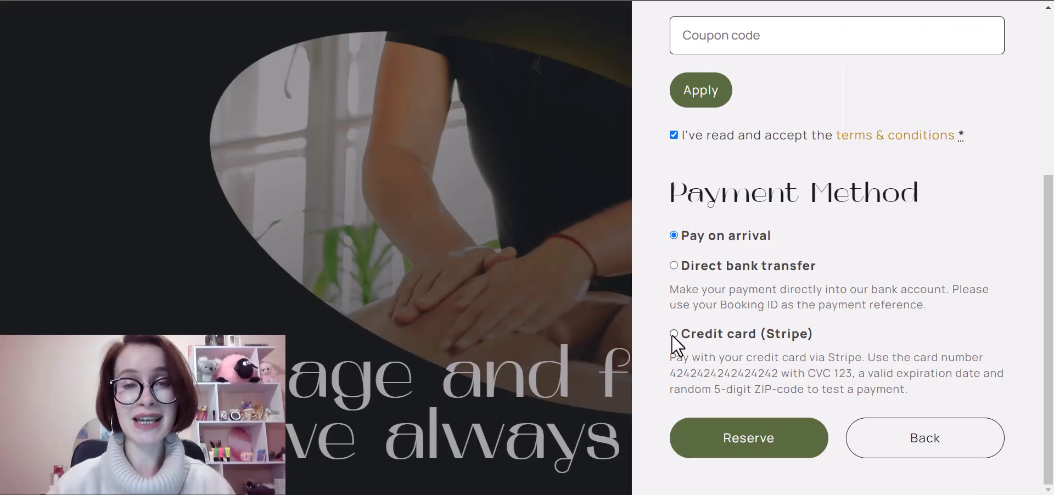
Step: Pay by Credit card (Stripe) and reserve, paying the $30 deposit with $65 left
{"action": "left_click", "coordinate": [672, 334]}
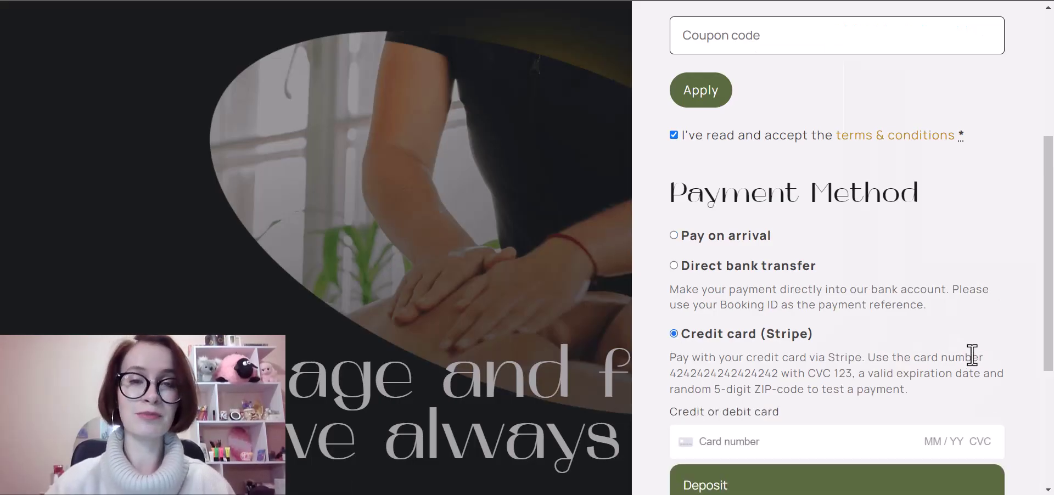
{"action": "scroll", "coordinate": [1012, 367], "scroll_direction": "down", "scroll_amount": 2}
{"action": "scroll", "coordinate": [1041, 364], "scroll_direction": "down", "scroll_amount": 1}
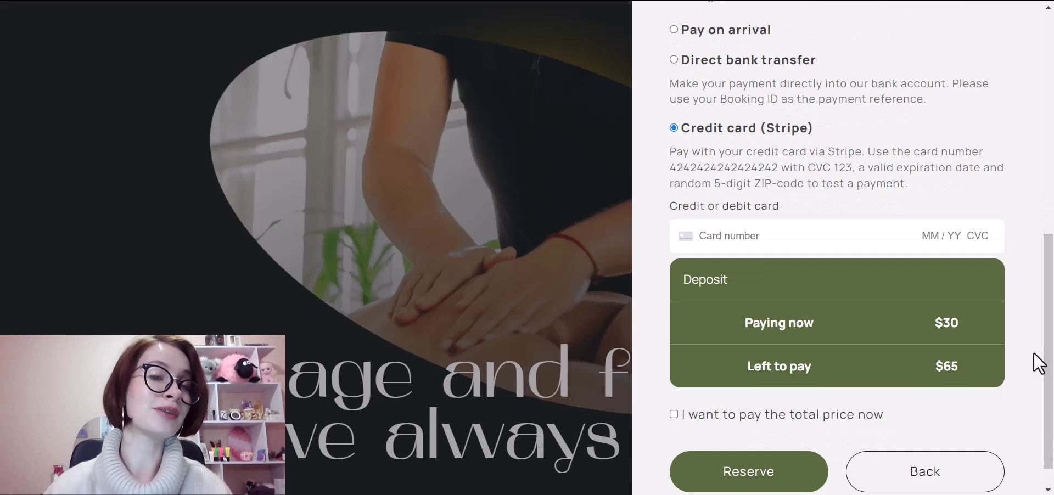
{"action": "scroll", "coordinate": [1038, 364], "scroll_direction": "down", "scroll_amount": 1}
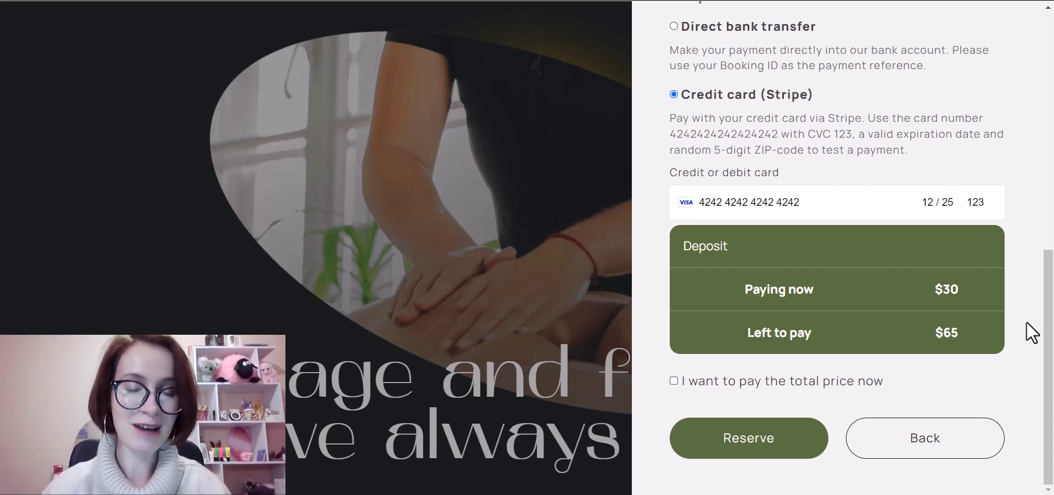
{"action": "left_click", "coordinate": [773, 445]}
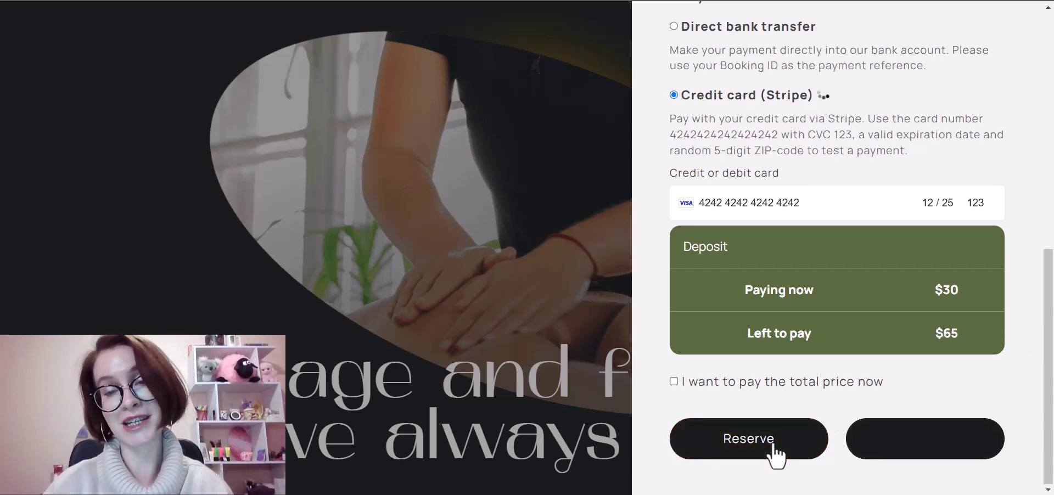